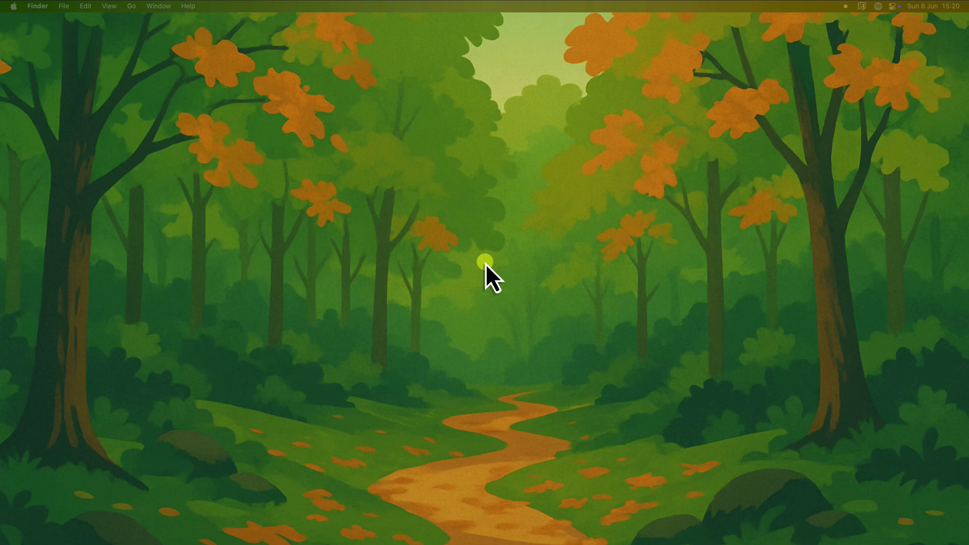
Switch to the browser window showing the Echo Valley Nature Retreat deck
{"action": "key", "text": "super+Tab"}
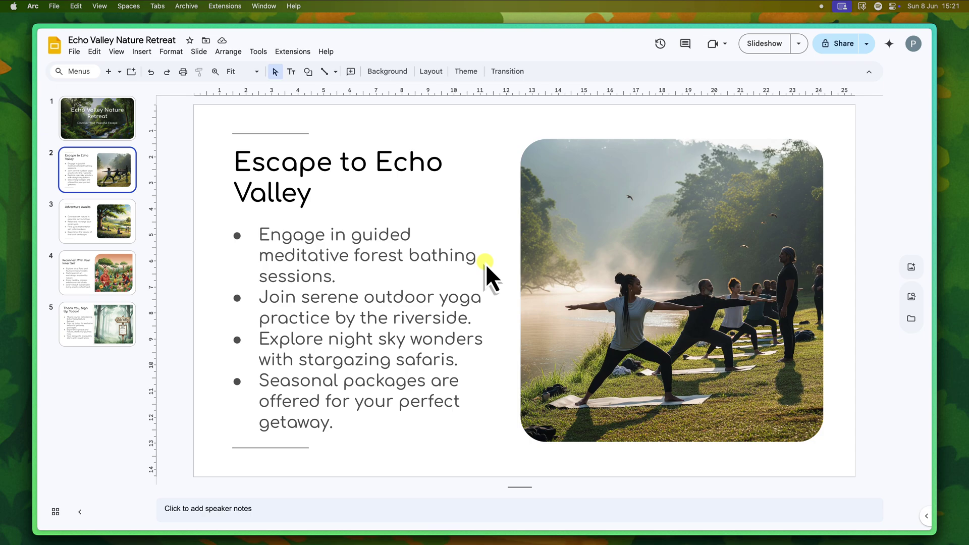
Show My Drive and select the 14.7 MB Forest Sounds.mp3 file
{"action": "key", "text": "ctrl+Up"}
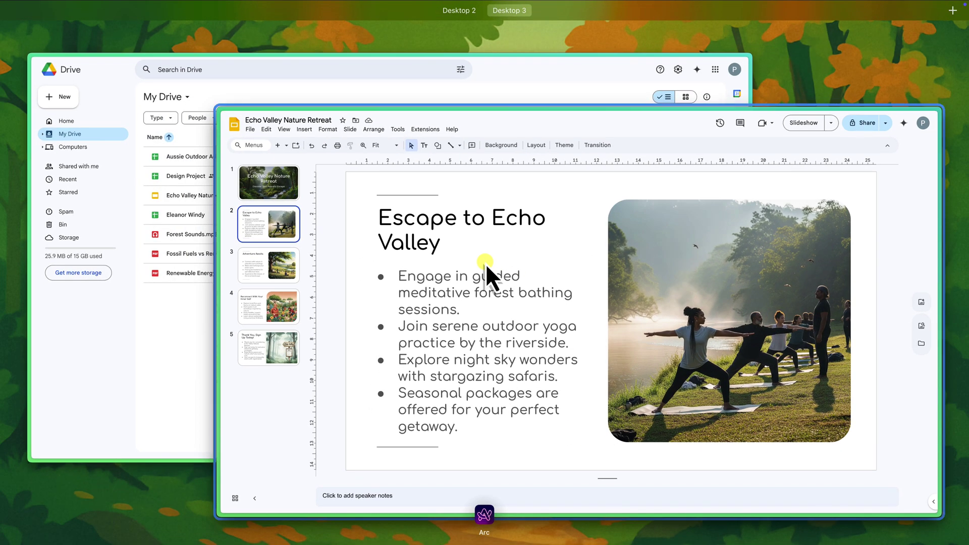
{"action": "left_click", "coordinate": [102, 331]}
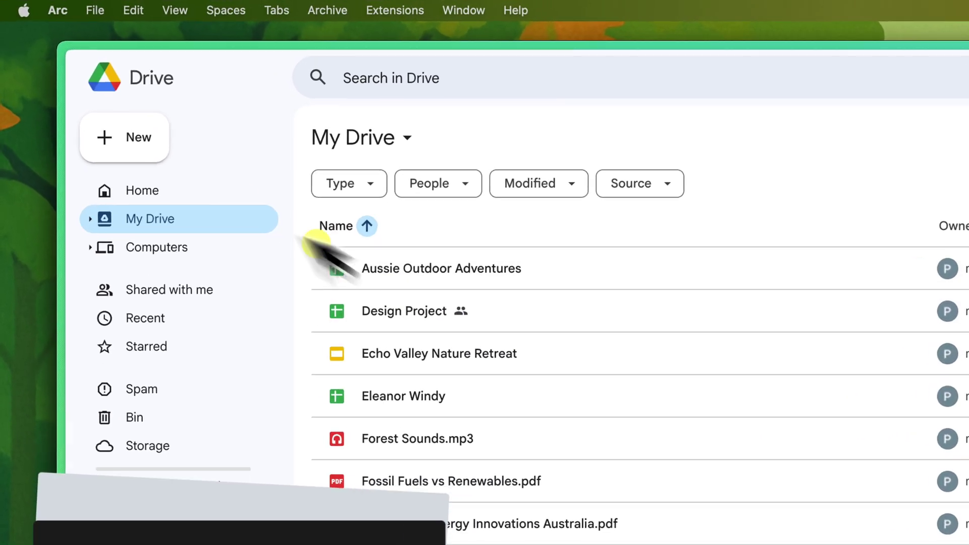
{"action": "left_click", "coordinate": [138, 135]}
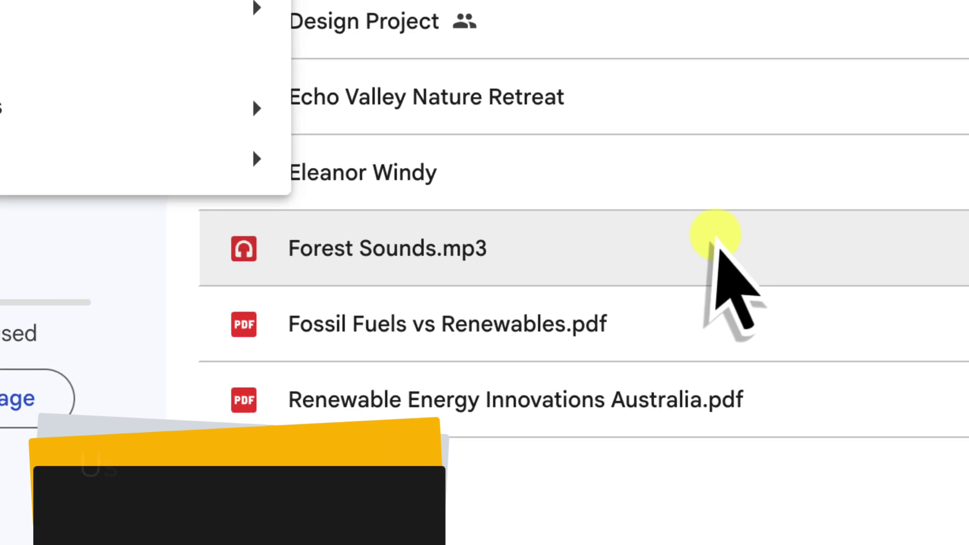
{"action": "left_click", "coordinate": [612, 460]}
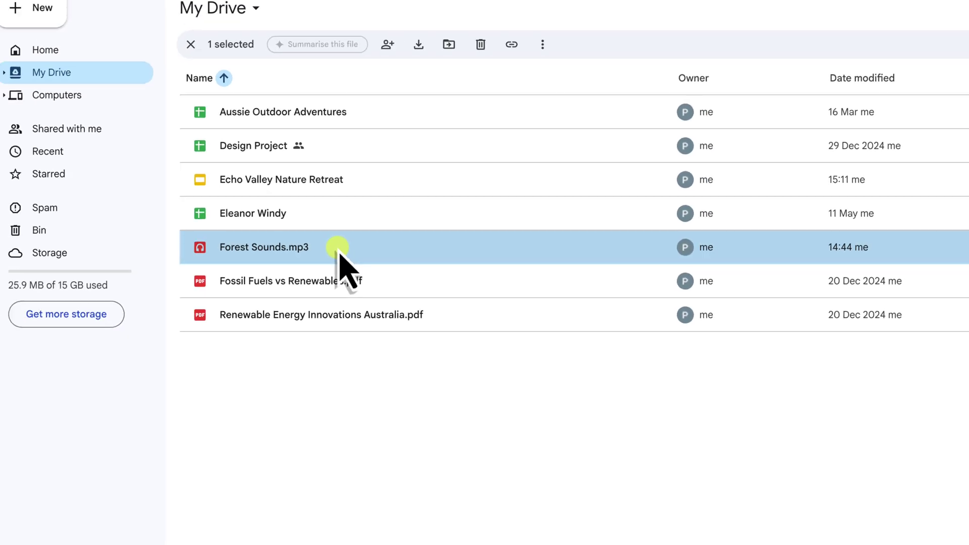
Return to the Slides window and select slide 1, the forest-backdrop title slide
{"action": "key", "text": "ctrl+Up"}
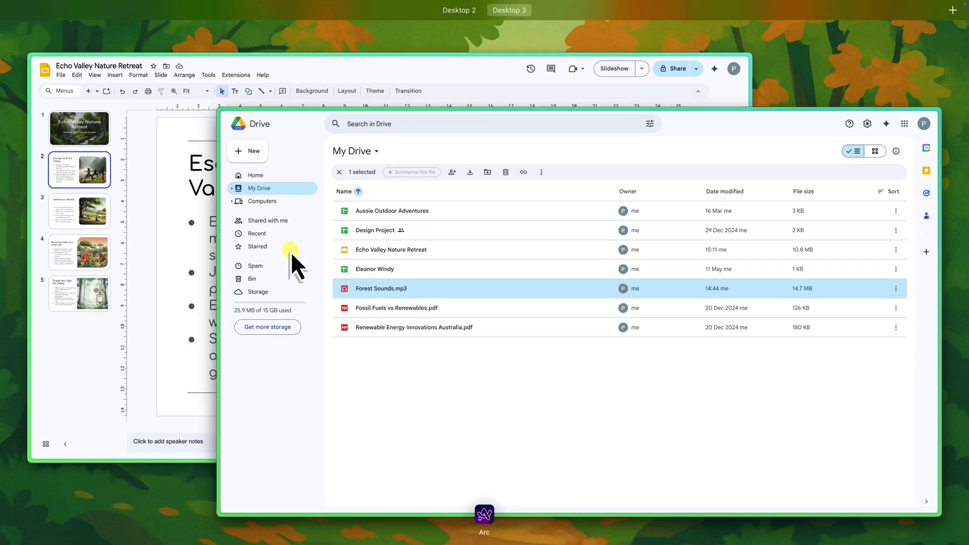
{"action": "left_click", "coordinate": [333, 262]}
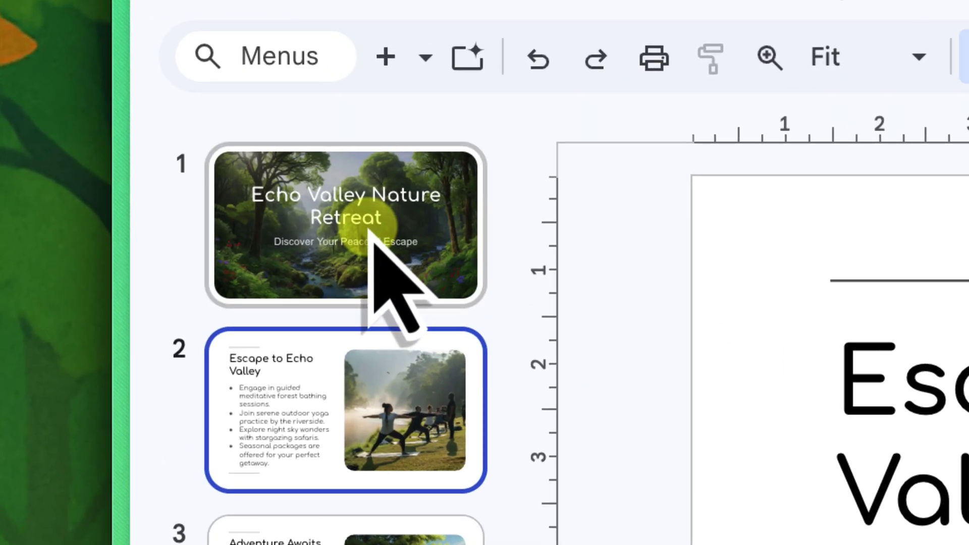
{"action": "left_click", "coordinate": [368, 228]}
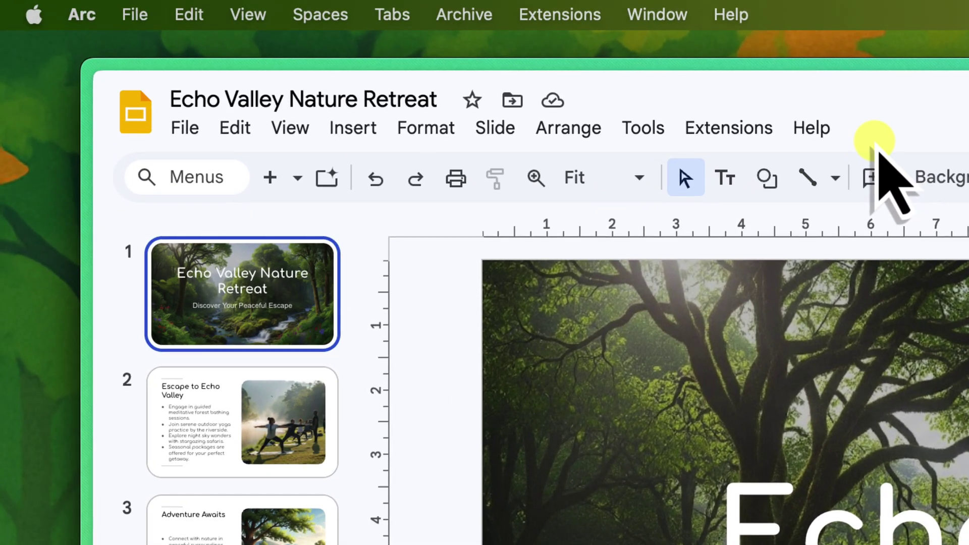
Insert Forest Sounds.mp3 from My Drive as audio on the title slide
{"action": "left_click", "coordinate": [371, 129]}
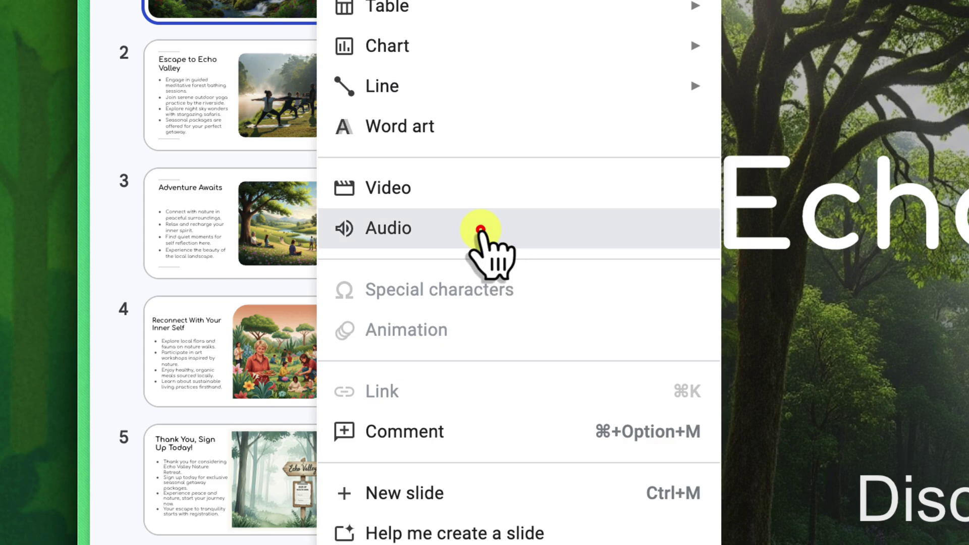
{"action": "left_click", "coordinate": [479, 230]}
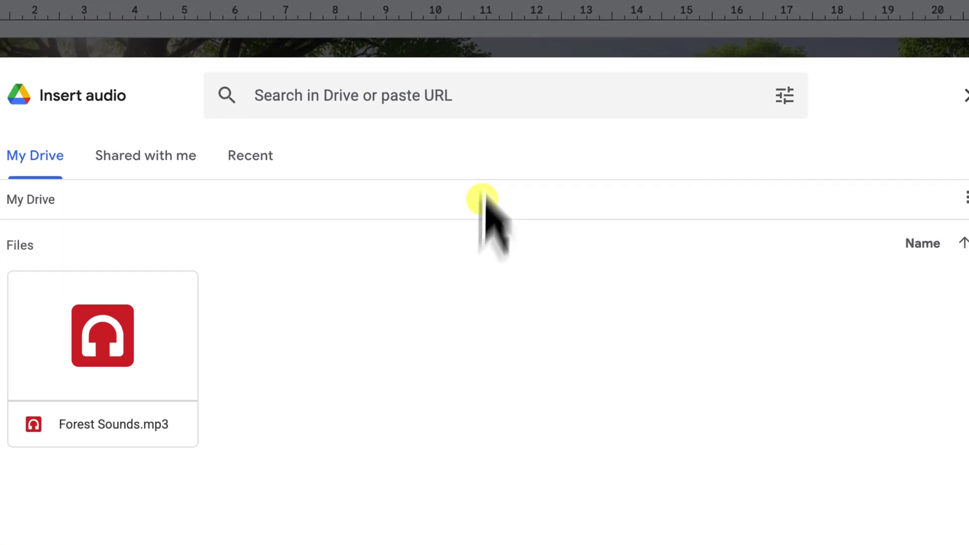
{"action": "left_click", "coordinate": [487, 112]}
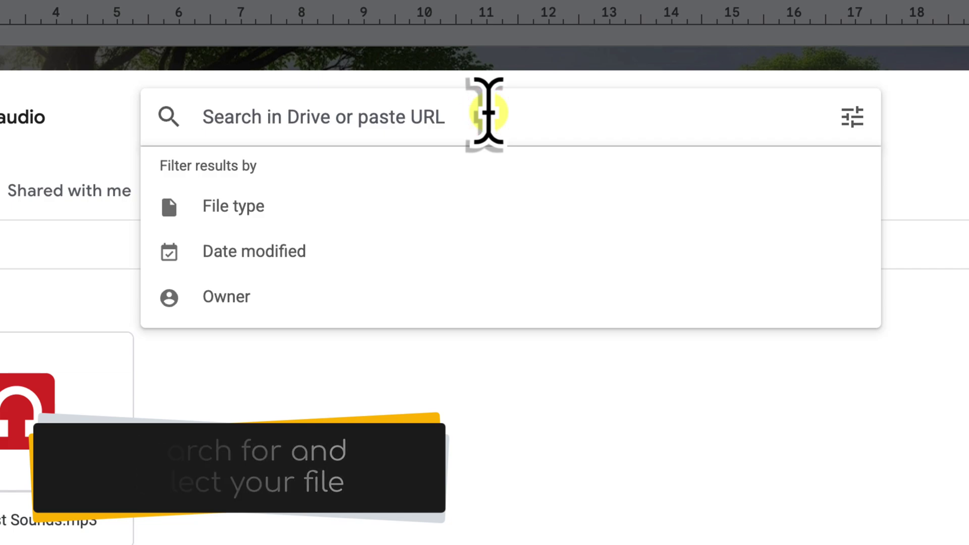
{"action": "left_click", "coordinate": [458, 477]}
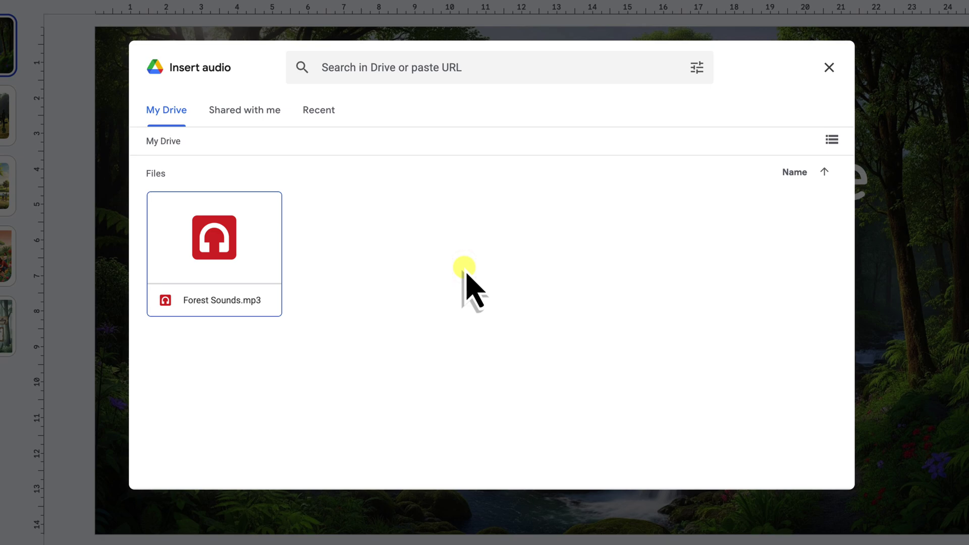
{"action": "left_click", "coordinate": [231, 264]}
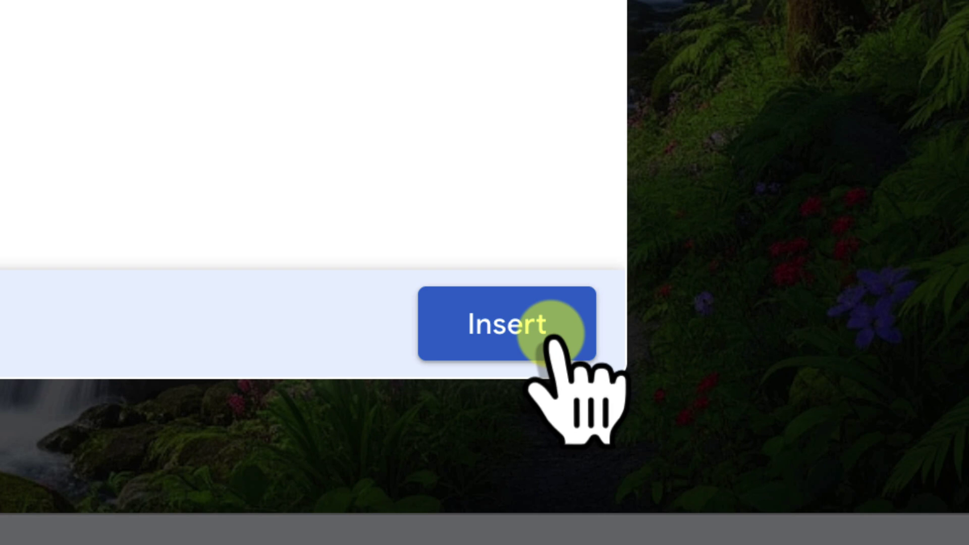
{"action": "left_click", "coordinate": [552, 336]}
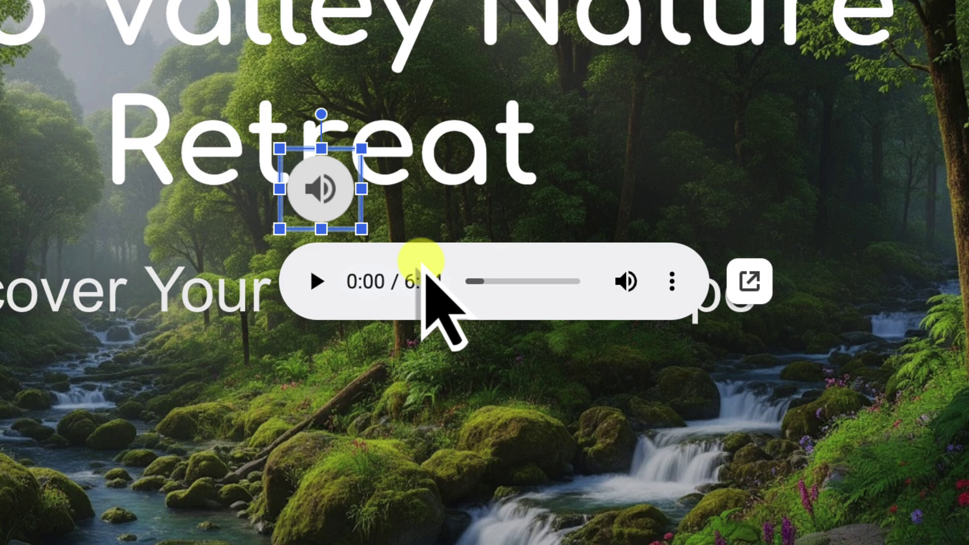
Place the audio icon just left of the word Retreat in the title
{"action": "left_click_drag", "start_coordinate": [335, 201], "coordinate": [46, 205]}
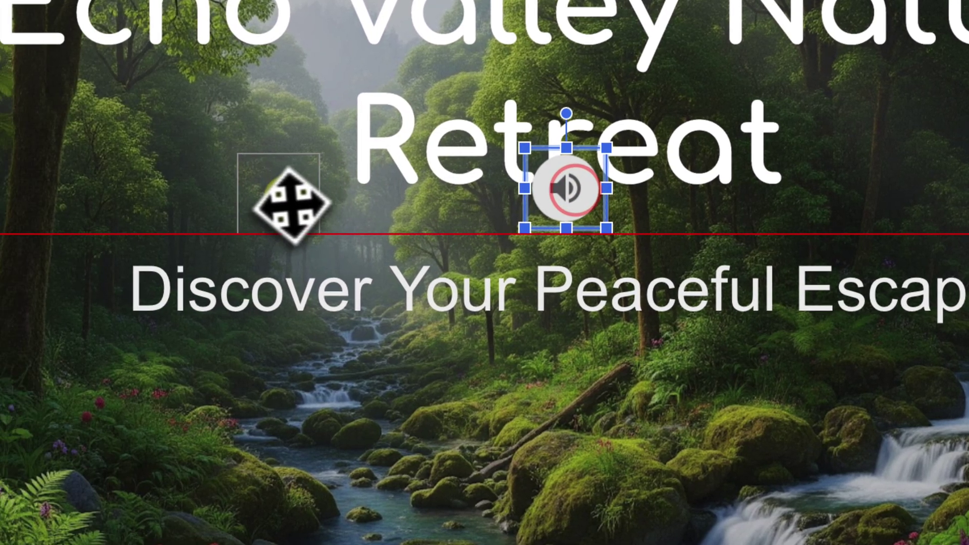
{"action": "left_click_drag", "start_coordinate": [292, 205], "coordinate": [287, 202]}
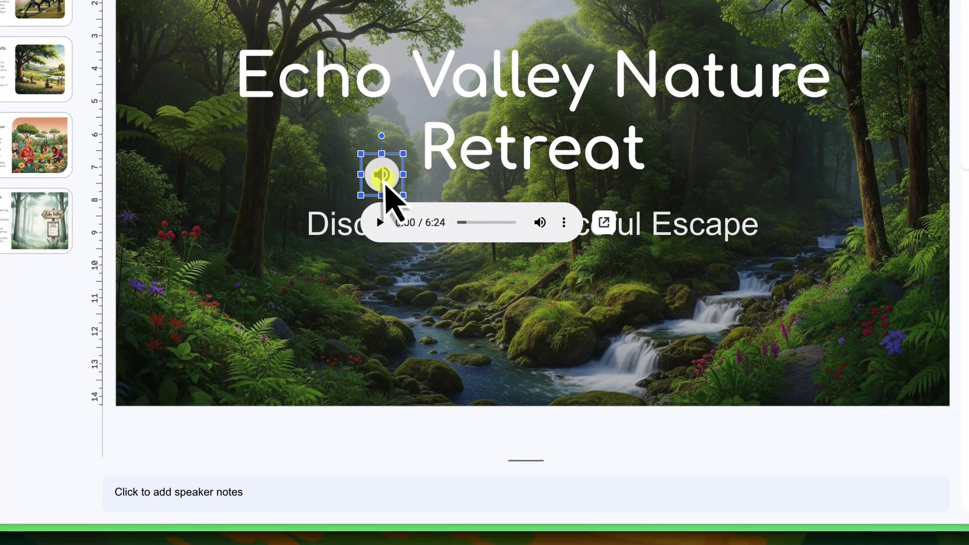
{"action": "right_click", "coordinate": [386, 186]}
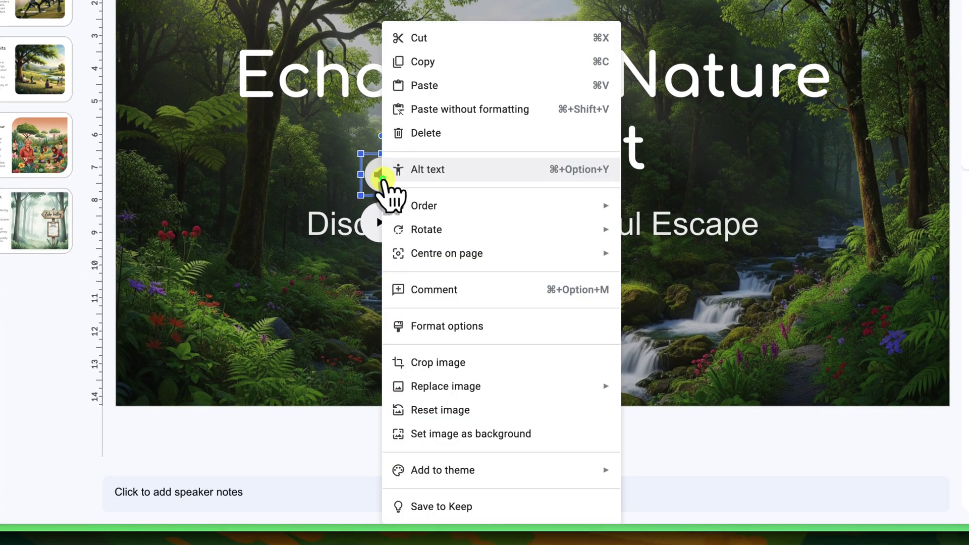
{"action": "left_click", "coordinate": [506, 326]}
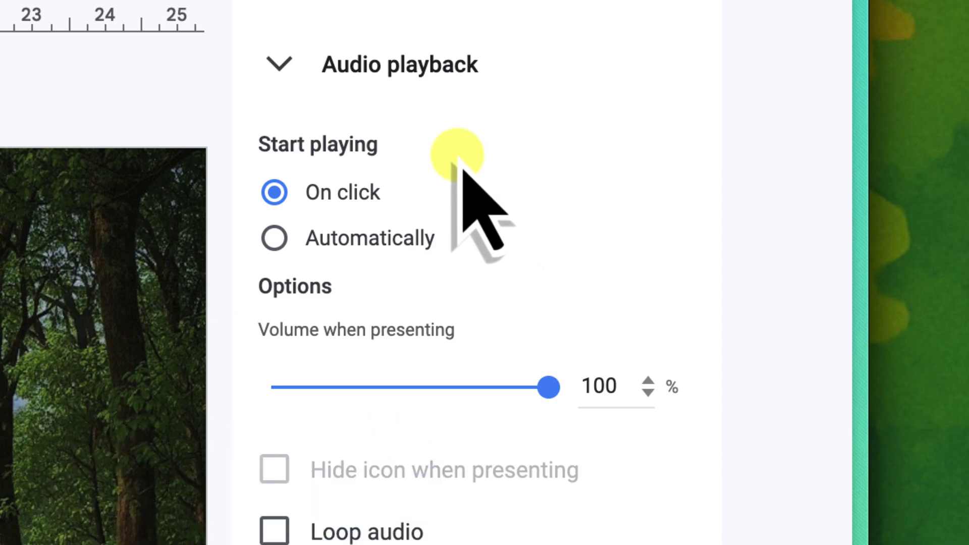
{"action": "left_click", "coordinate": [283, 193]}
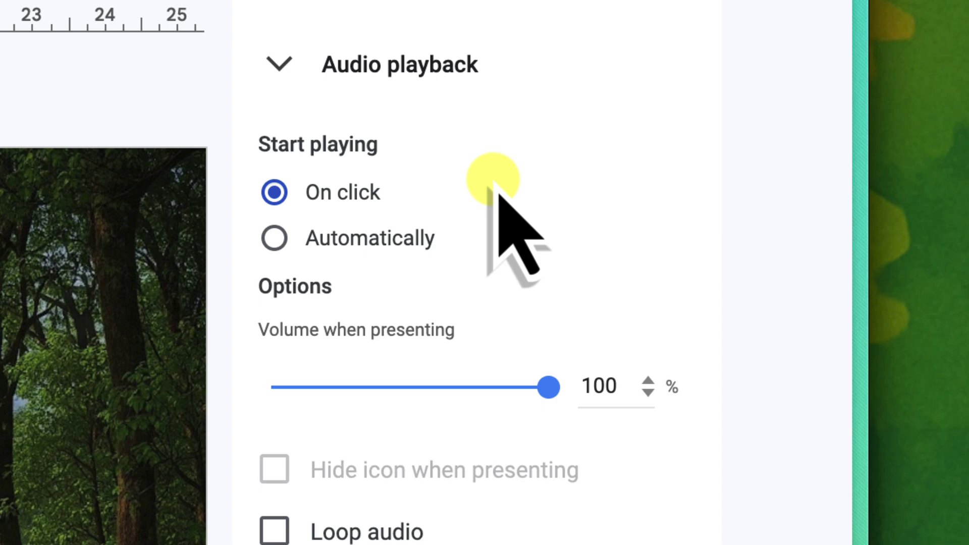
Set Forest Sounds to start automatically and turn off Stop on slide change
{"action": "left_click", "coordinate": [275, 238]}
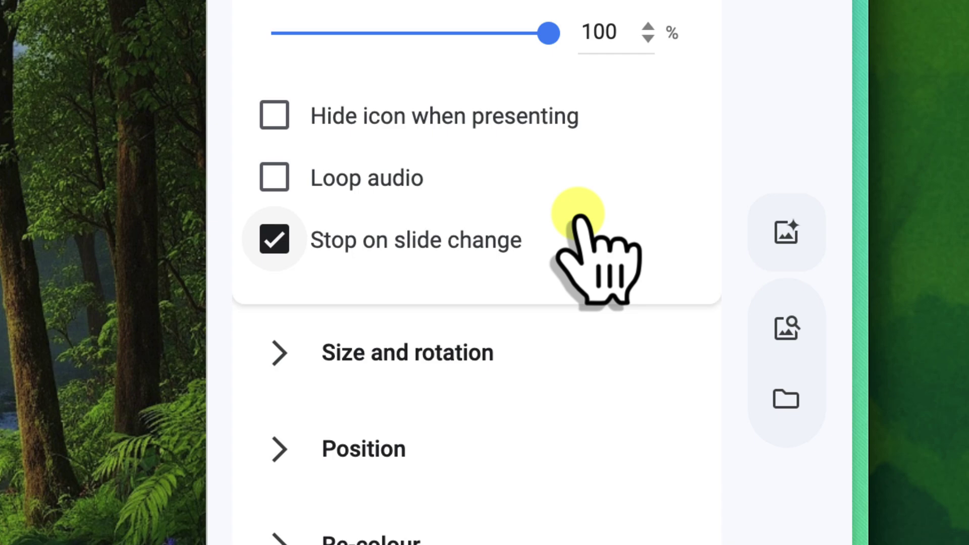
{"action": "left_click", "coordinate": [278, 238]}
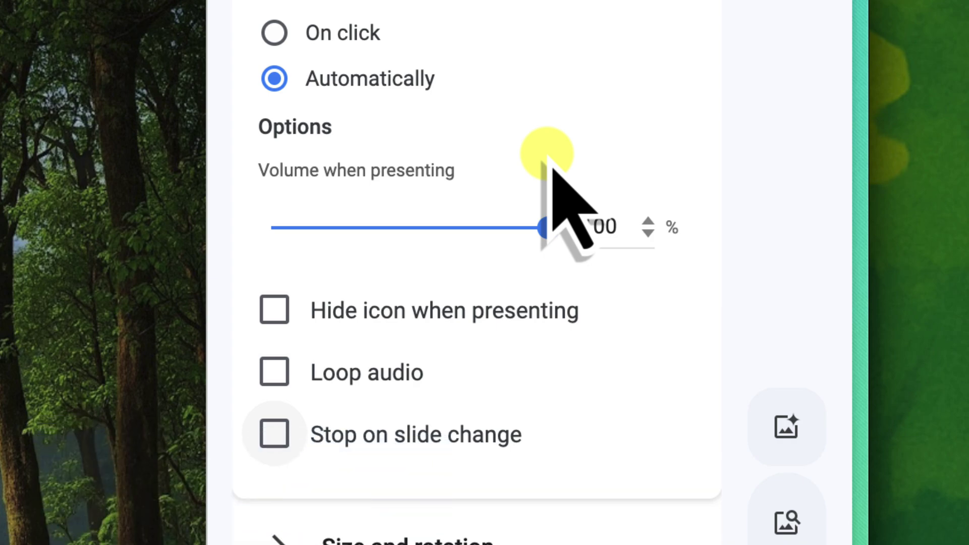
Set presenting volume to 10% and tick Hide icon when presenting
{"action": "left_click_drag", "start_coordinate": [556, 225], "coordinate": [303, 228]}
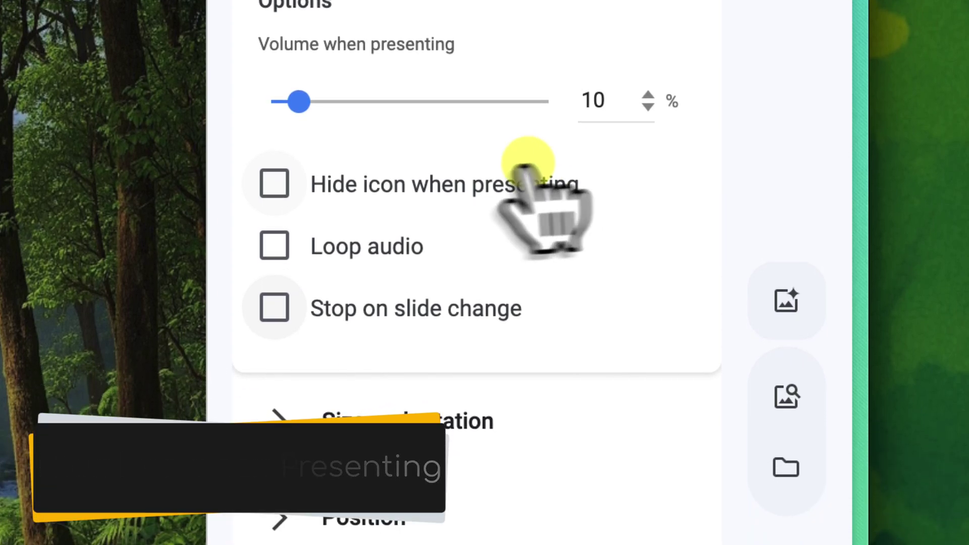
{"action": "left_click", "coordinate": [274, 184]}
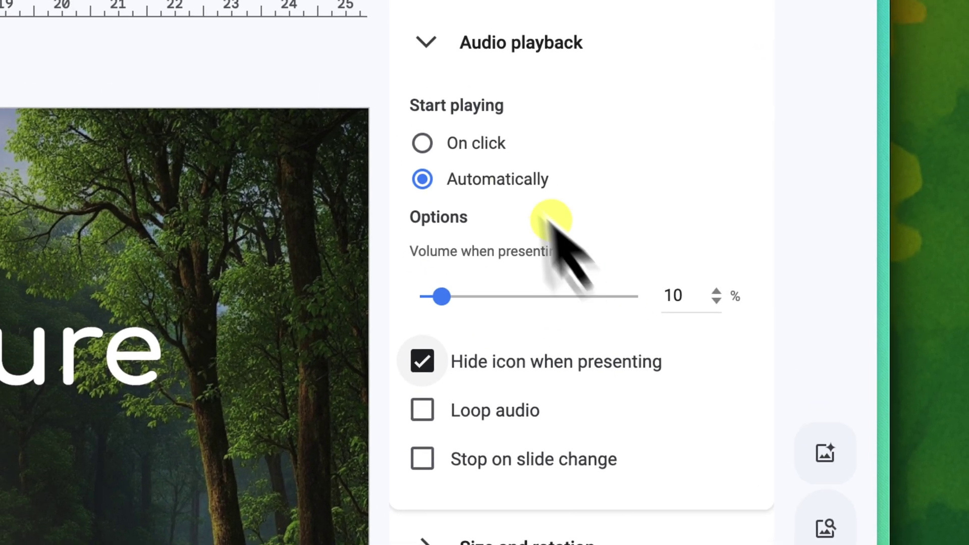
Keep playback on Automatically with the icon hidden, and tick Loop audio
{"action": "left_click", "coordinate": [485, 151]}
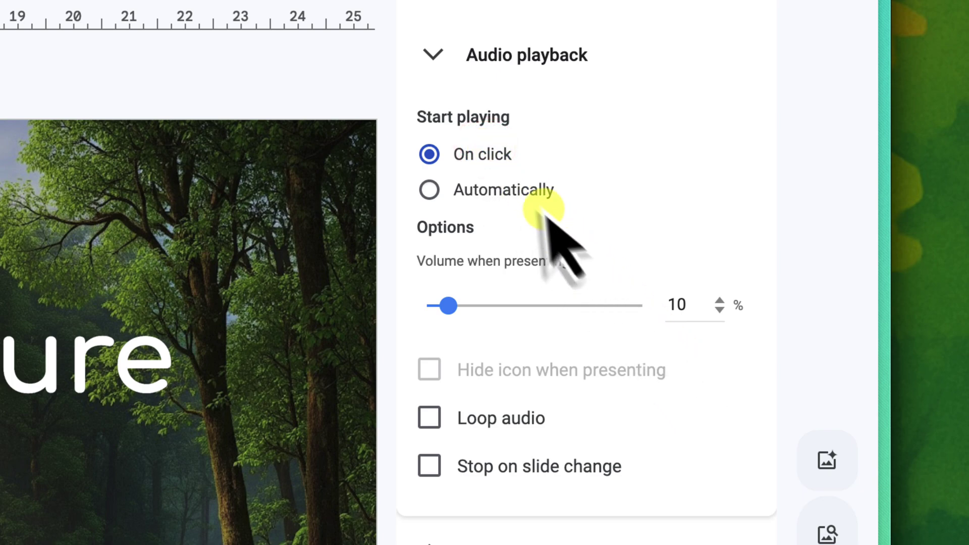
{"action": "left_click", "coordinate": [523, 186]}
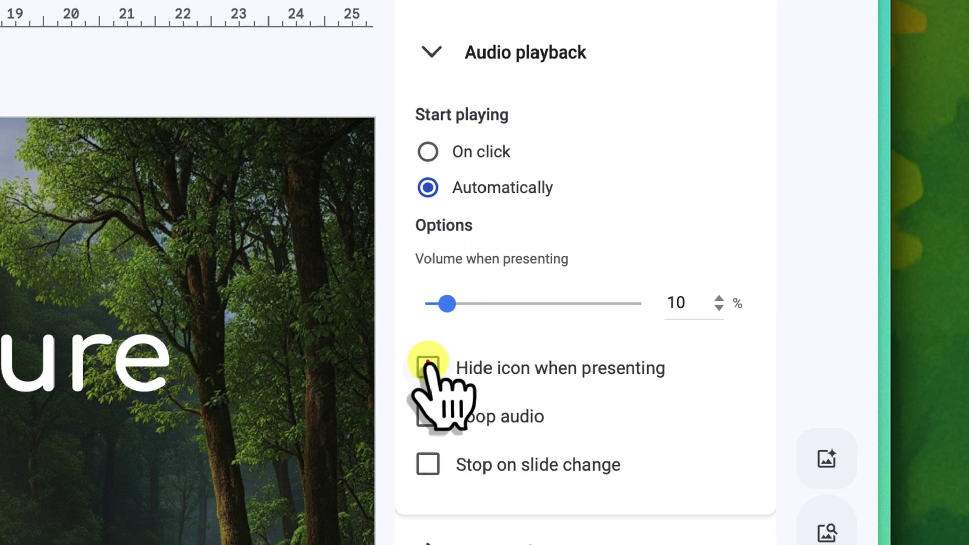
{"action": "left_click", "coordinate": [430, 370]}
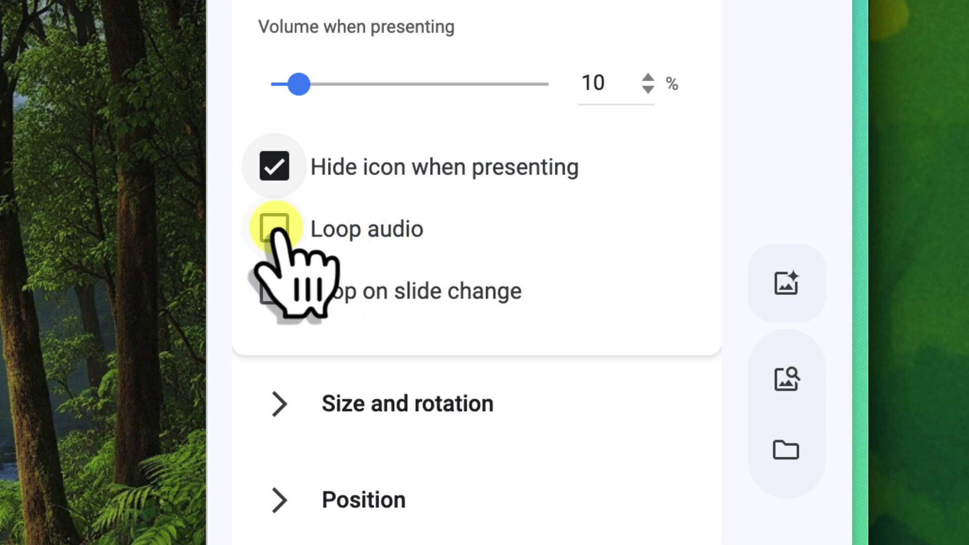
{"action": "left_click", "coordinate": [275, 228]}
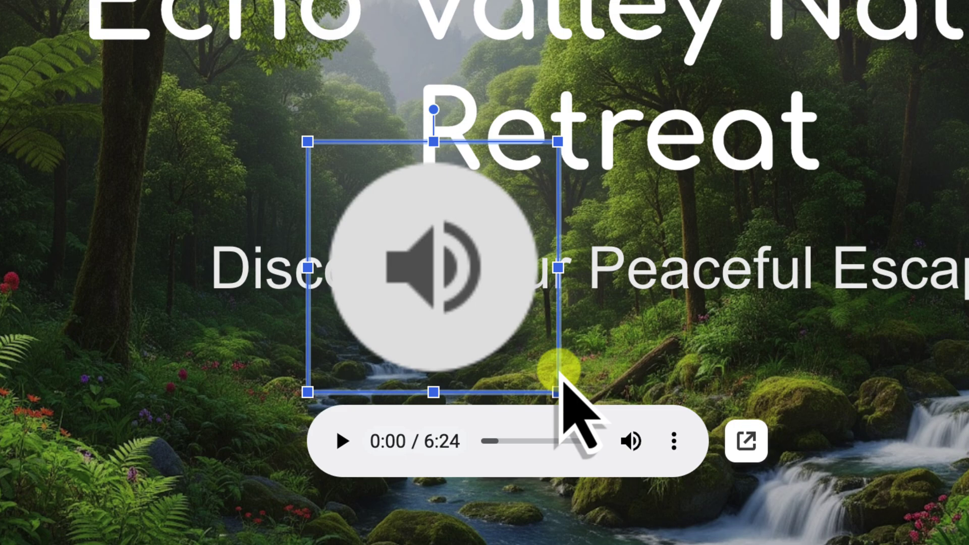
Enlarge the audio icon by dragging its top-left corner up over the subtitle
{"action": "left_click_drag", "start_coordinate": [308, 145], "coordinate": [303, 108]}
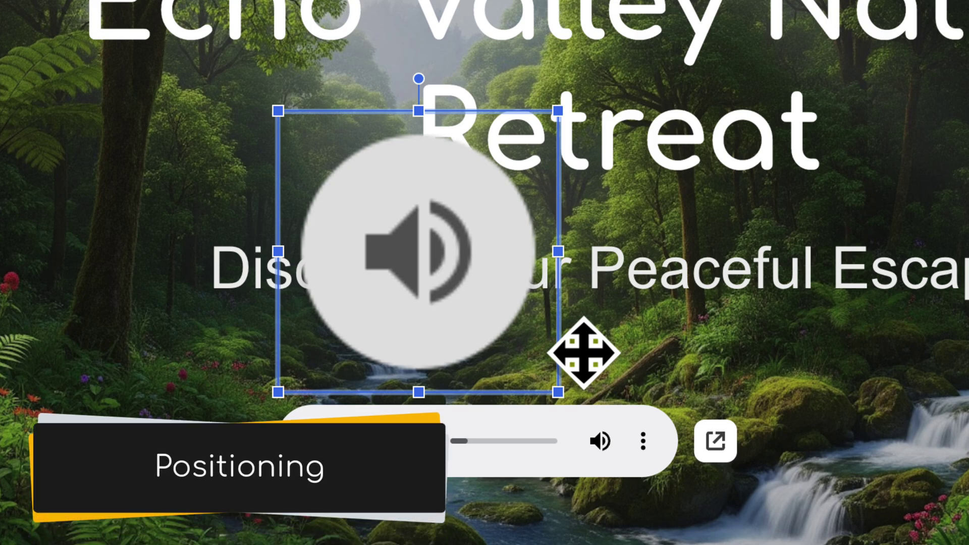
Drag the audio icon into the bottom-right corner, then shrink it there
{"action": "left_click_drag", "start_coordinate": [396, 229], "coordinate": [826, 353]}
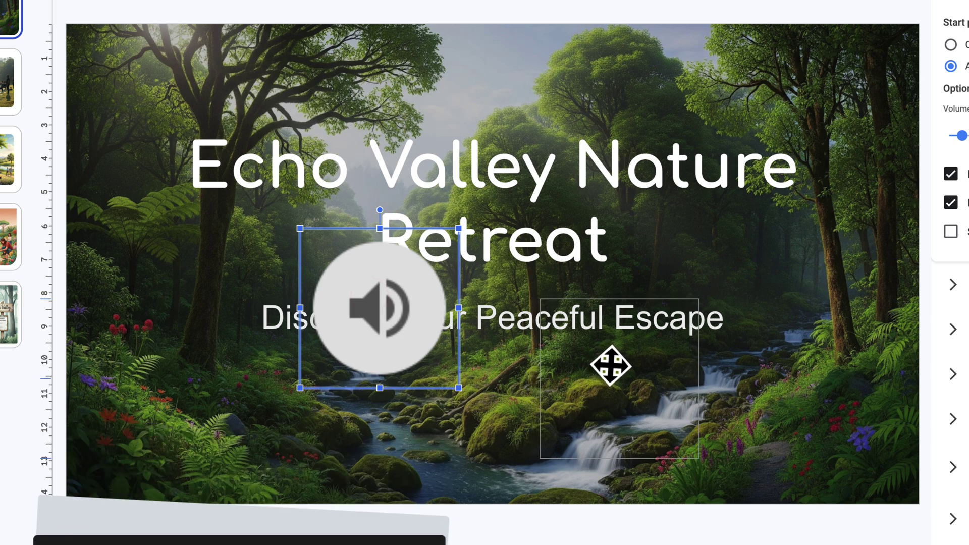
{"action": "left_click_drag", "start_coordinate": [611, 365], "coordinate": [480, 250]}
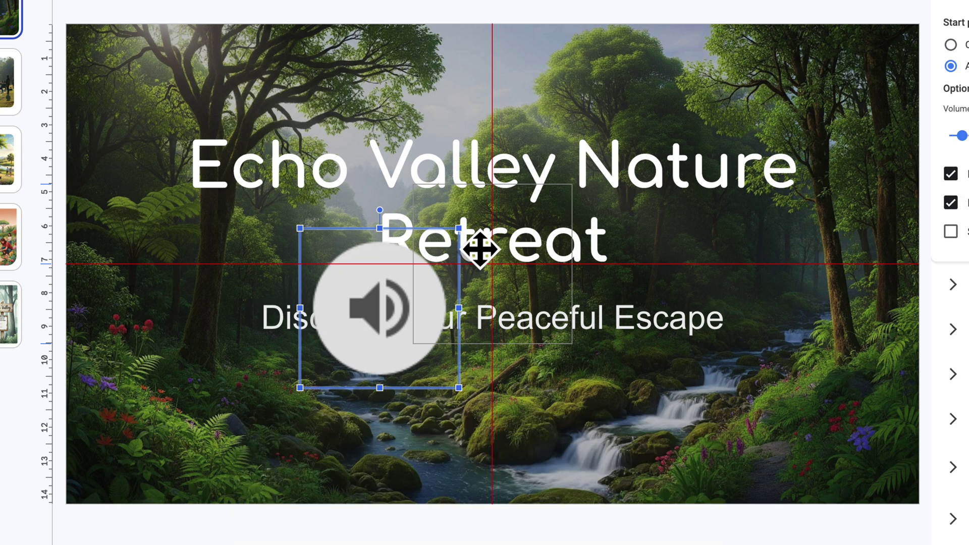
{"action": "left_click_drag", "start_coordinate": [480, 249], "coordinate": [481, 251]}
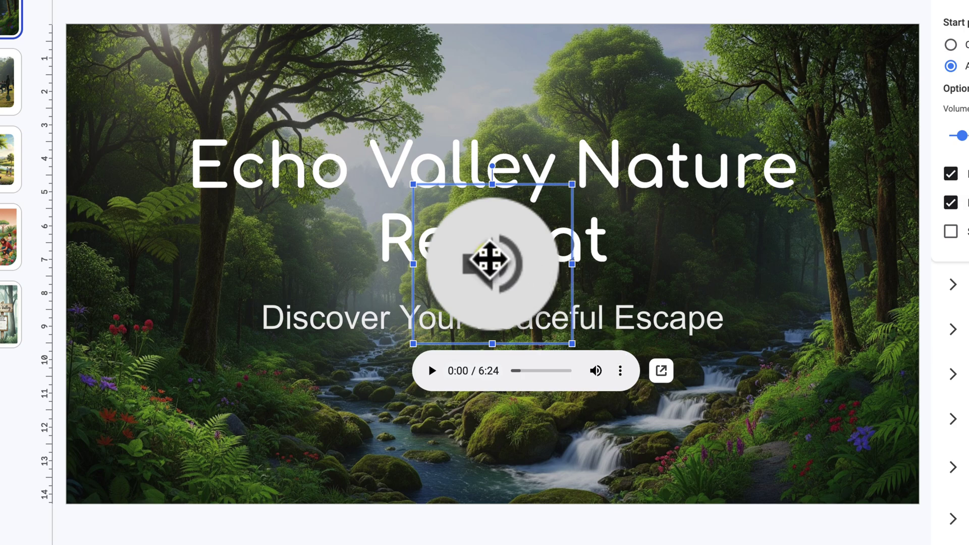
{"action": "left_click_drag", "start_coordinate": [491, 260], "coordinate": [831, 425]}
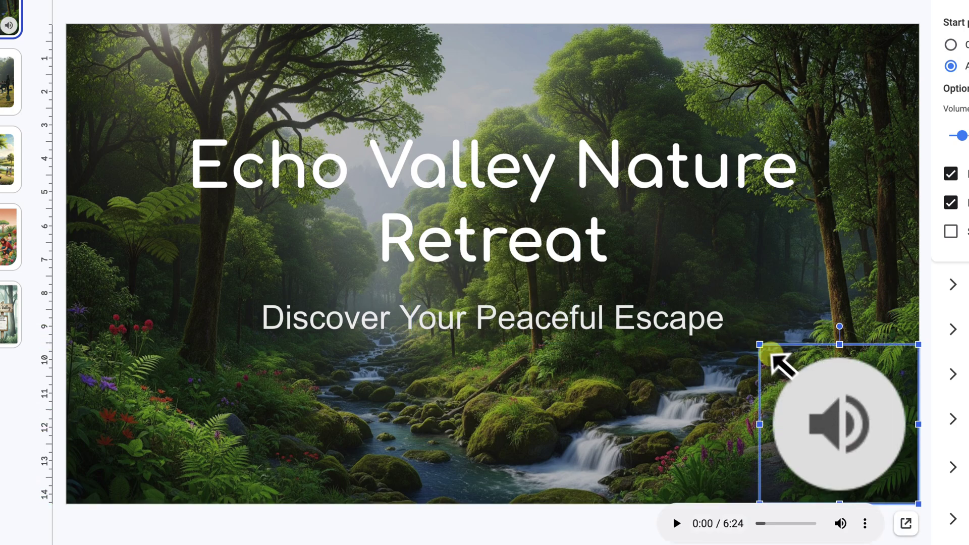
{"action": "left_click_drag", "start_coordinate": [761, 345], "coordinate": [861, 429]}
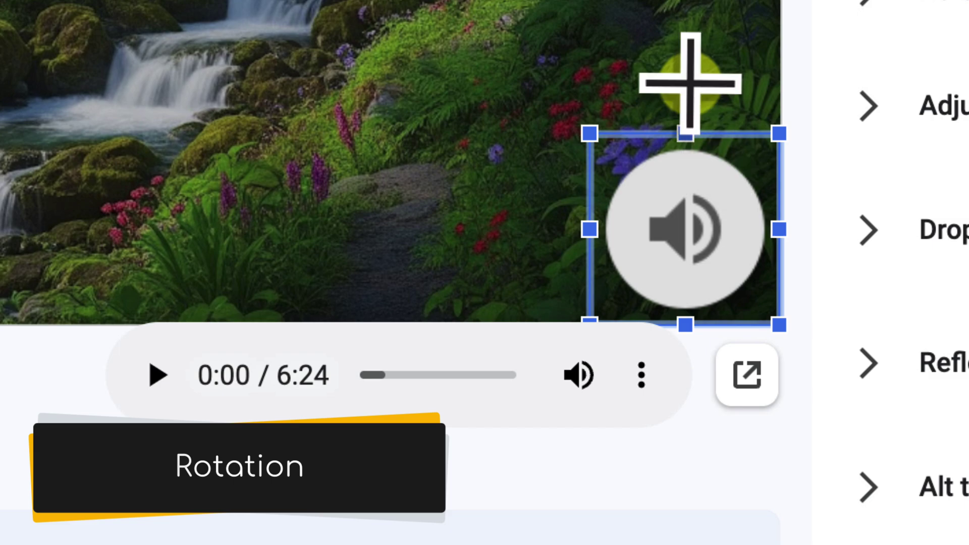
{"action": "mouse_move", "coordinate": [690, 83]}
{"action": "left_mouse_down"}
{"action": "mouse_move", "coordinate": [567, 115]}
{"action": "mouse_move", "coordinate": [558, 129]}
{"action": "mouse_move", "coordinate": [584, 135]}
{"action": "mouse_move", "coordinate": [642, 103]}
{"action": "mouse_move", "coordinate": [686, 98]}
{"action": "left_mouse_up"}
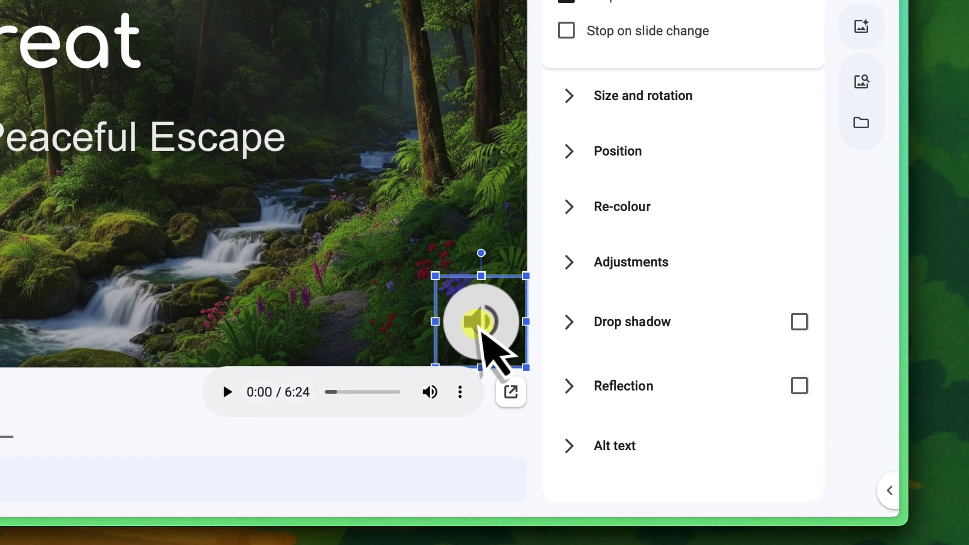
Show the audio icon's Adjustments in Format options, with opacity, brightness and contrast
{"action": "right_click", "coordinate": [428, 299]}
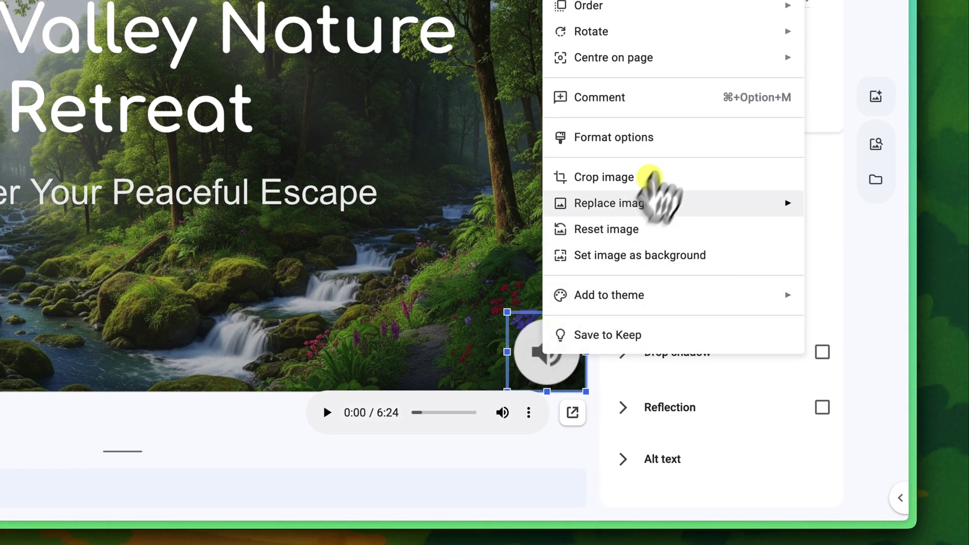
{"action": "left_click", "coordinate": [673, 138]}
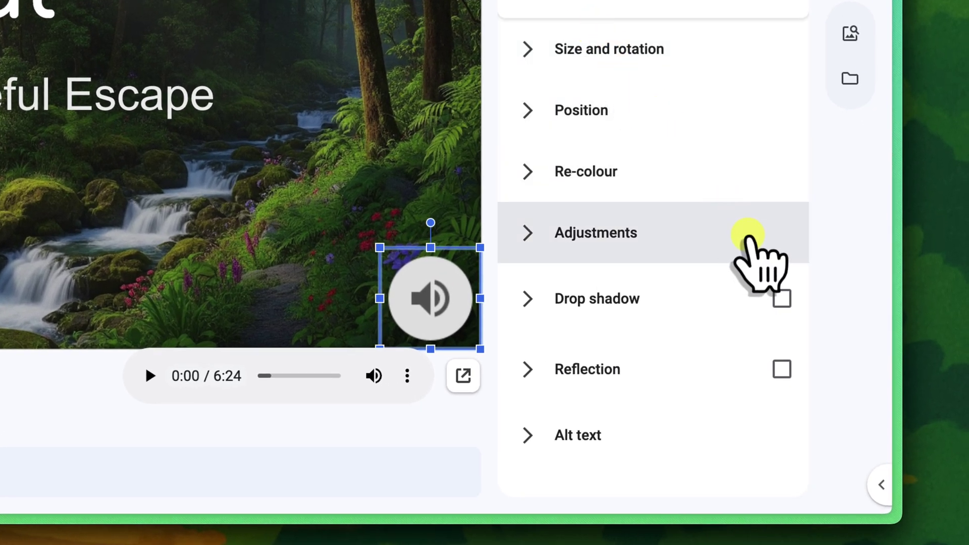
{"action": "left_click", "coordinate": [749, 236]}
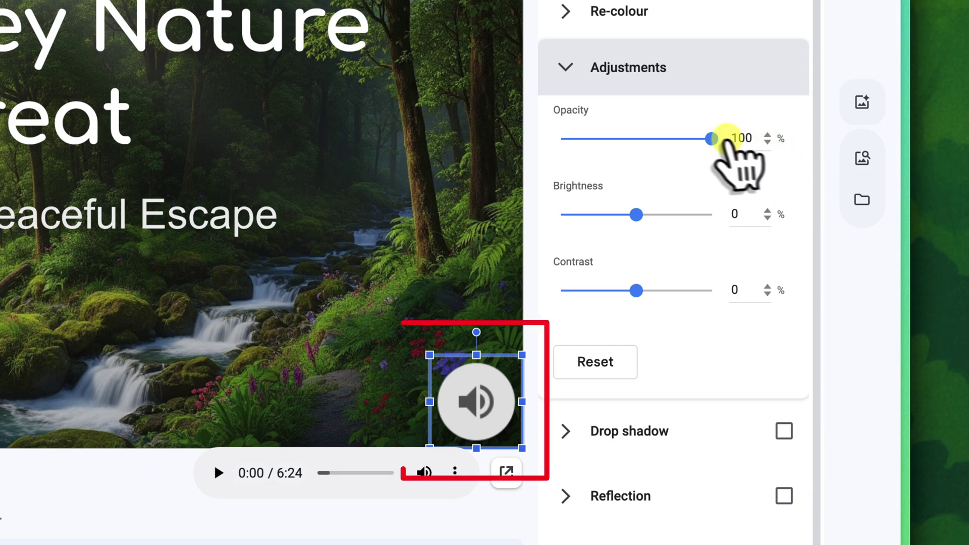
Drag the audio icon's opacity to 0% and close the Format options panel
{"action": "left_click_drag", "start_coordinate": [713, 137], "coordinate": [541, 152]}
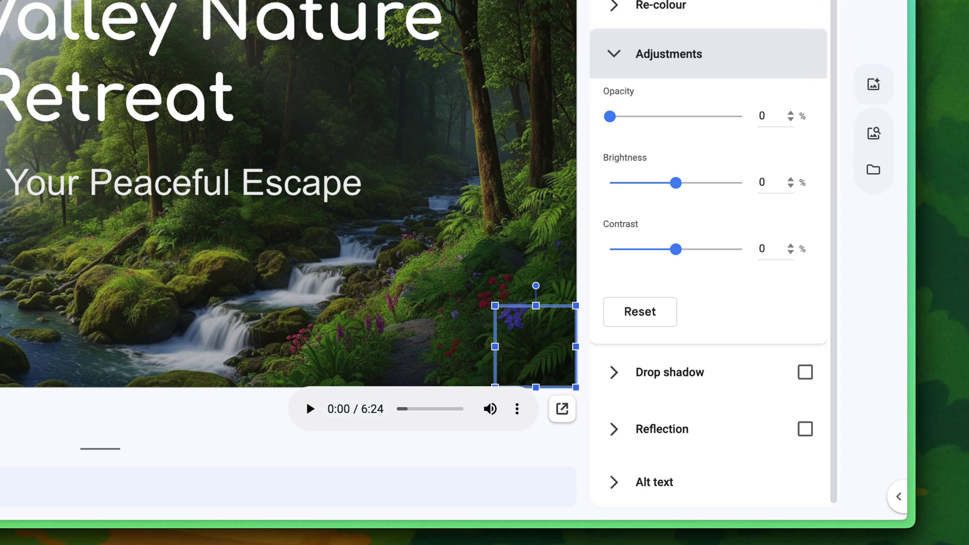
{"action": "left_click", "coordinate": [823, 1]}
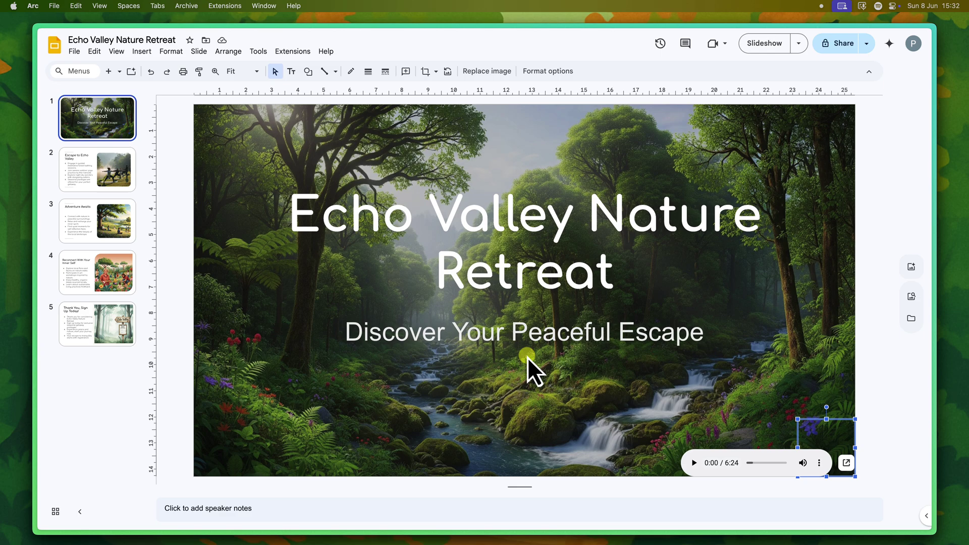
{"action": "key", "text": "super+h"}
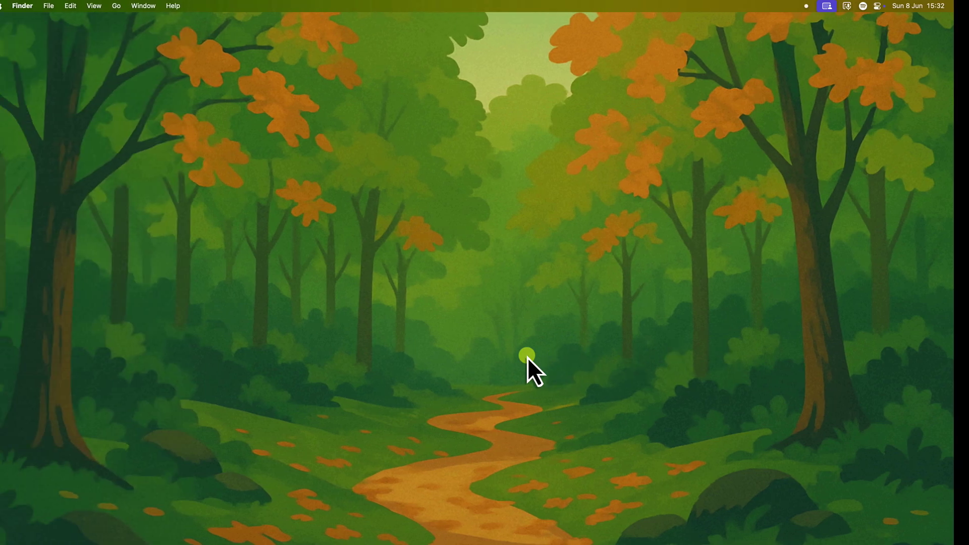